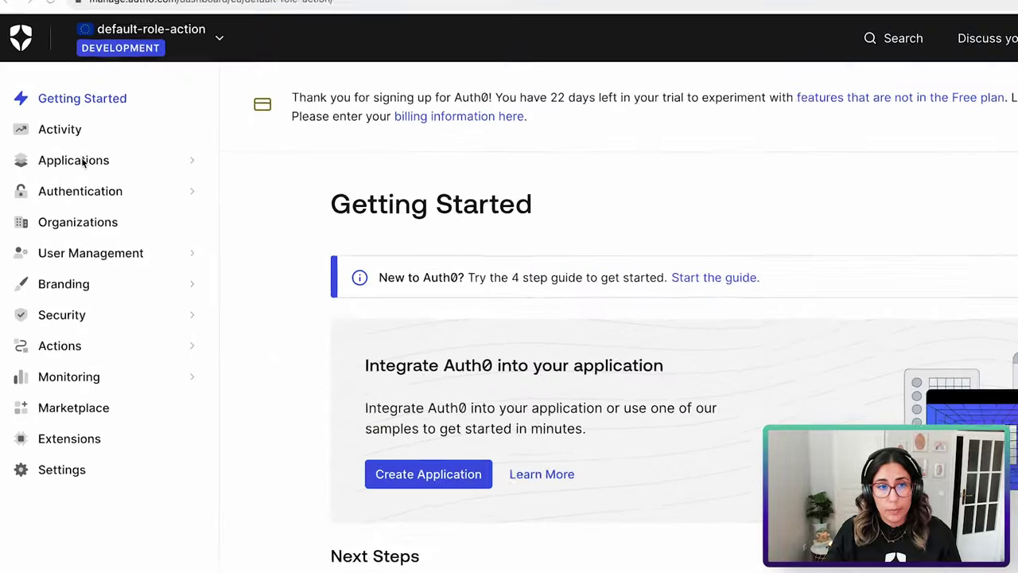
- Open the list of APIs defined in the tenant to view them
{"action": "left_click", "coordinate": [85, 171]}
{"action": "left_click", "coordinate": [79, 210]}
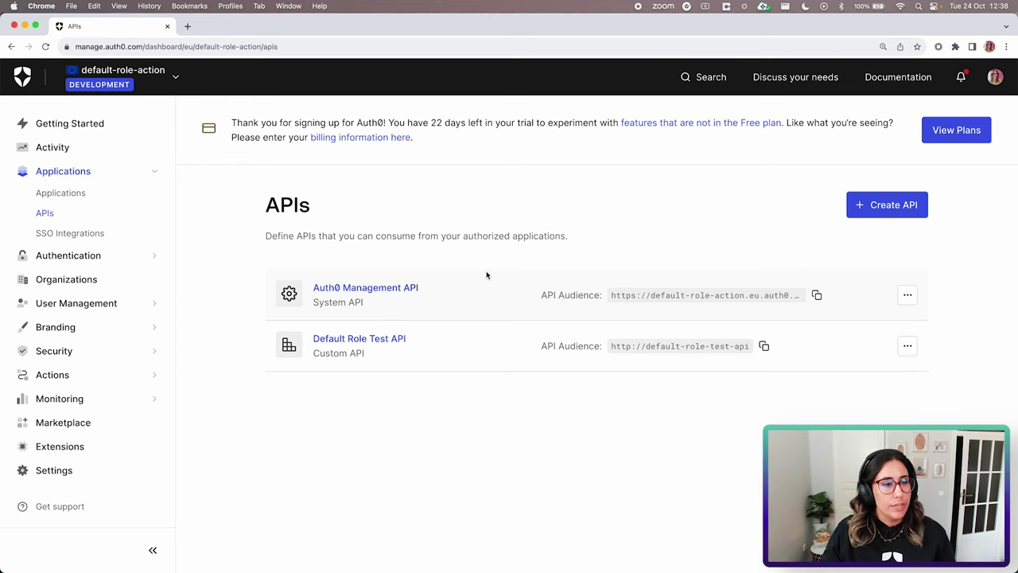
- Start a new role under User Management and name it default_role
{"action": "left_click", "coordinate": [73, 303]}
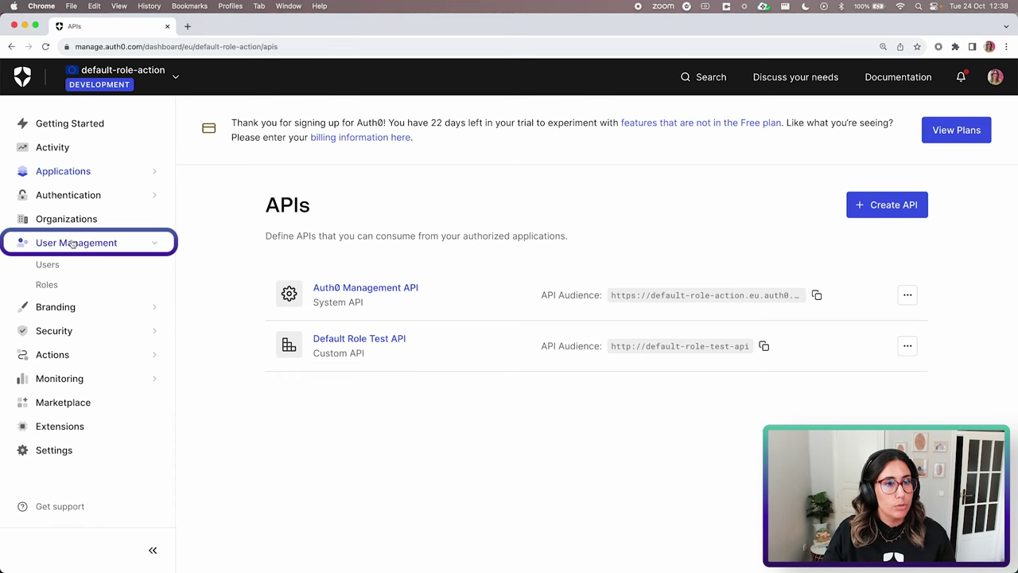
{"action": "left_click", "coordinate": [47, 284]}
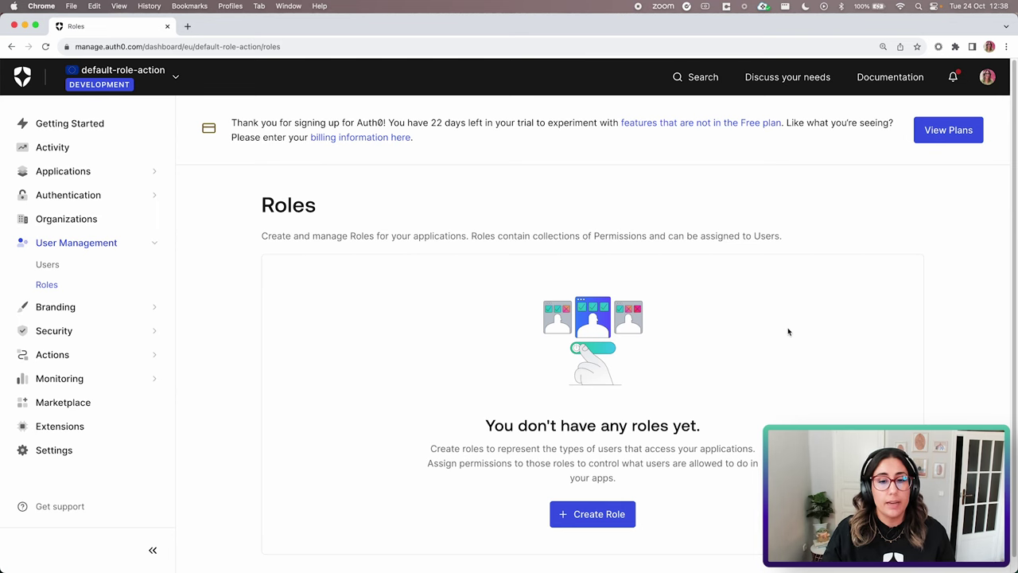
{"action": "scroll", "coordinate": [706, 333], "scroll_direction": "down", "scroll_amount": 1}
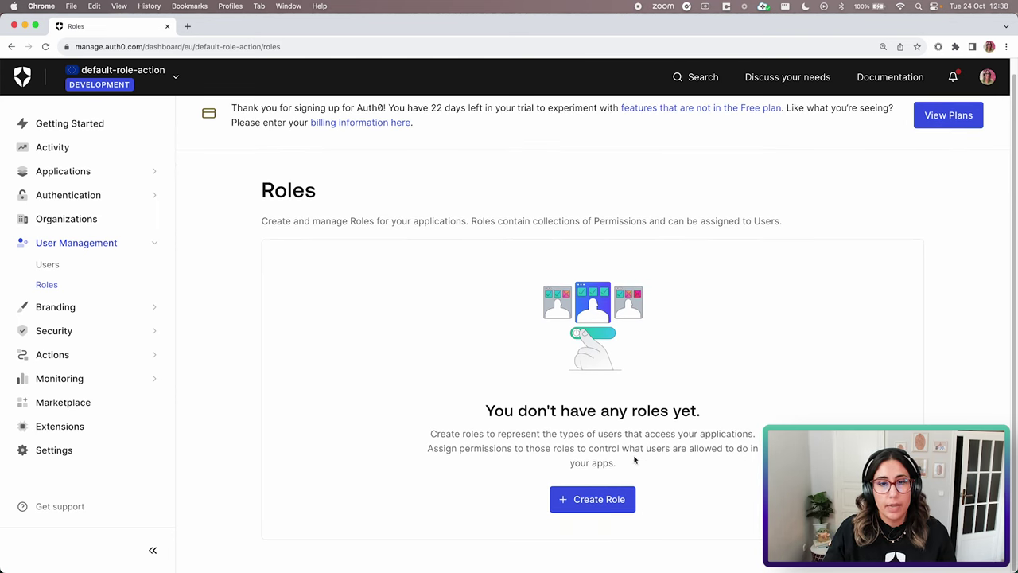
{"action": "left_click", "coordinate": [599, 500]}
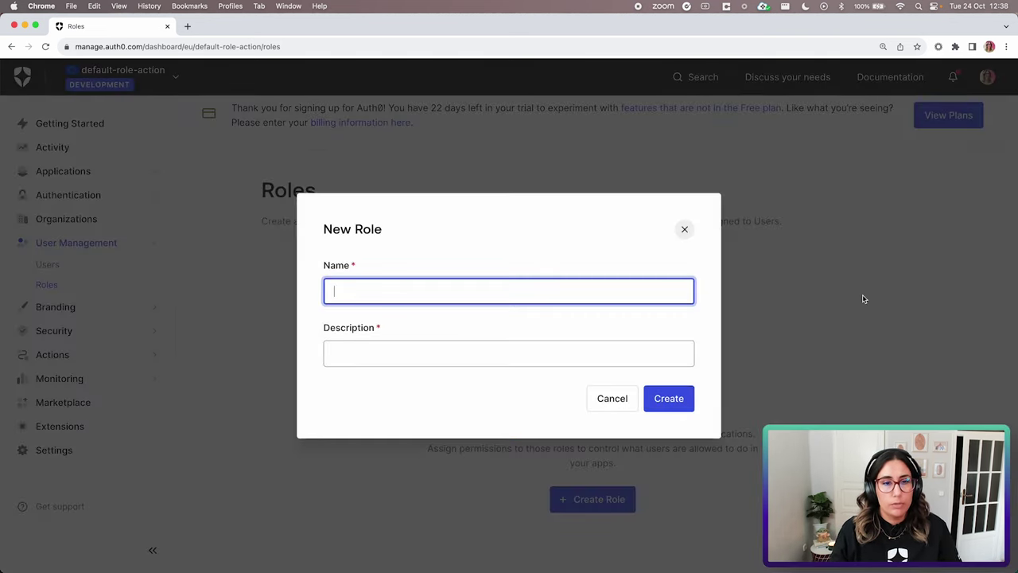
{"action": "type", "text": "default"}
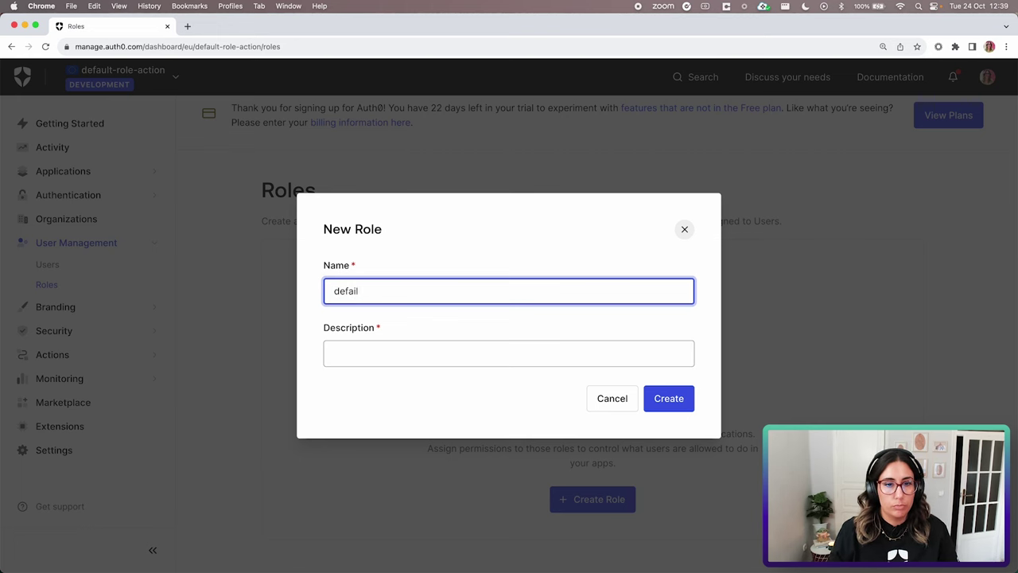
{"action": "key", "text": "BackSpace"}
{"action": "key", "text": "BackSpace"}
{"action": "key", "text": "Down"}
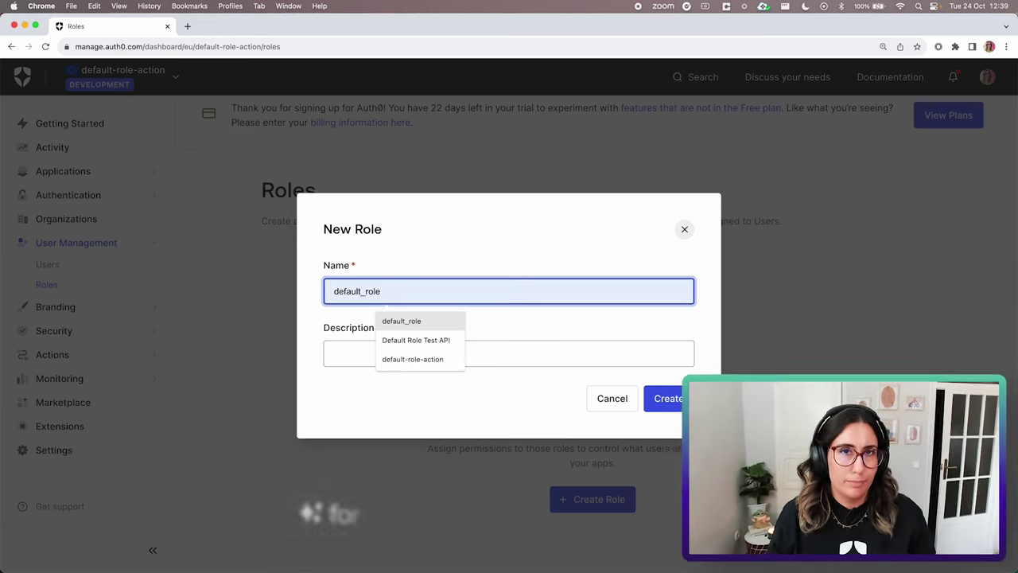
{"action": "key", "text": "Return"}
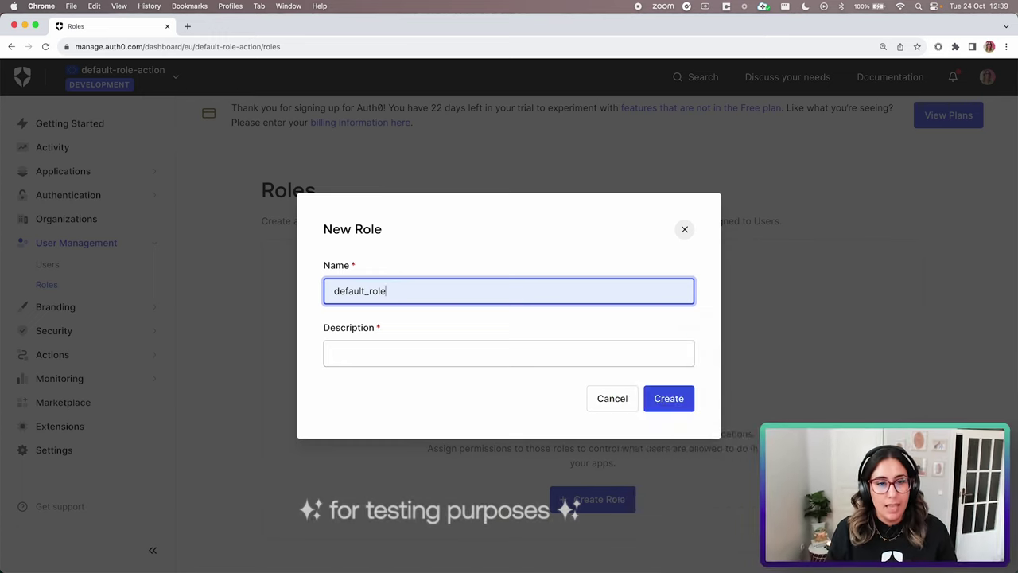
- Give the role the description "This is a default role for users when they sign-up to my app" and create it
{"action": "left_click", "coordinate": [327, 354]}
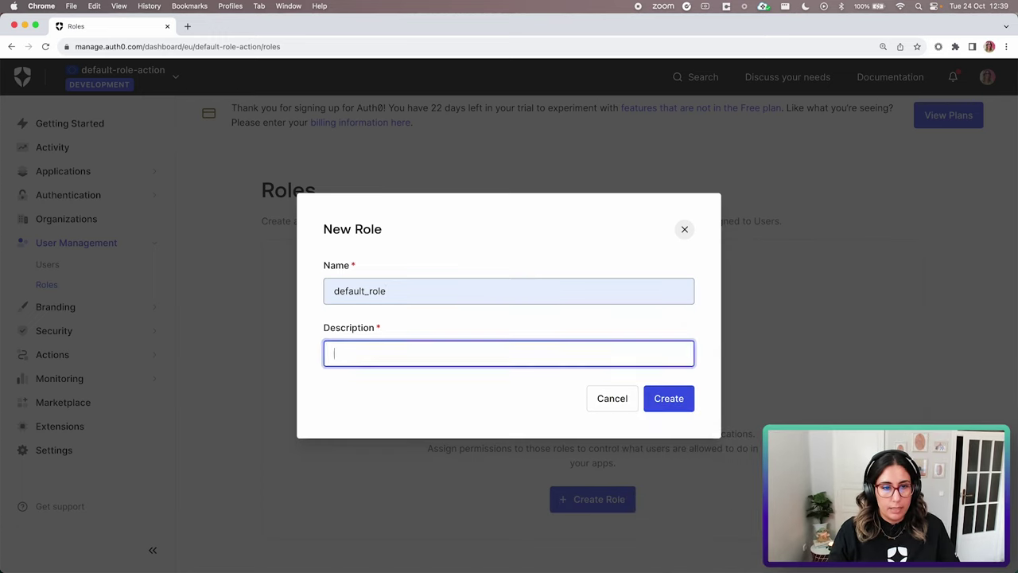
{"action": "type", "text": "This is a"}
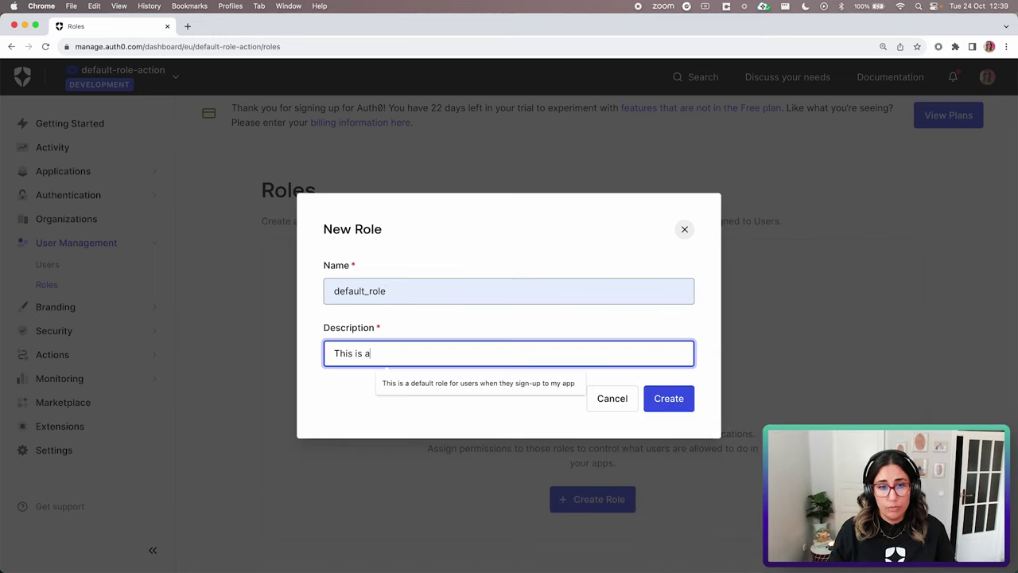
{"action": "key", "text": "Down"}
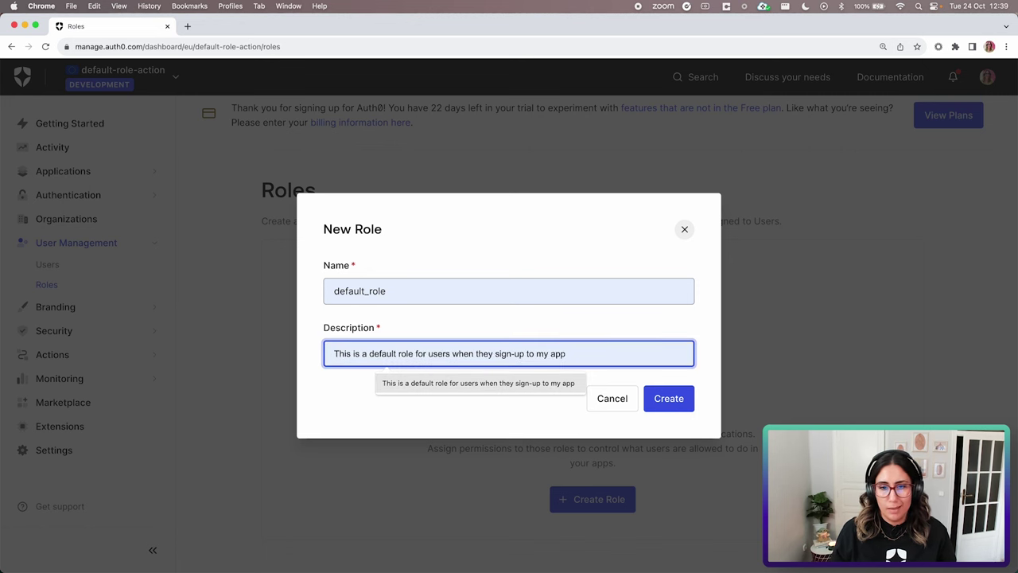
{"action": "key", "text": "Return"}
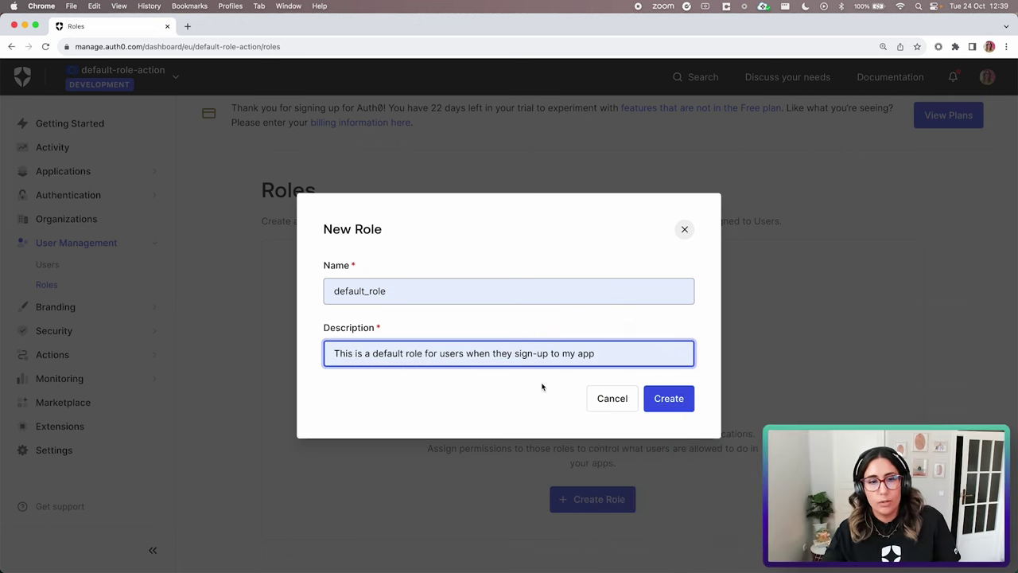
{"action": "left_click", "coordinate": [668, 398]}
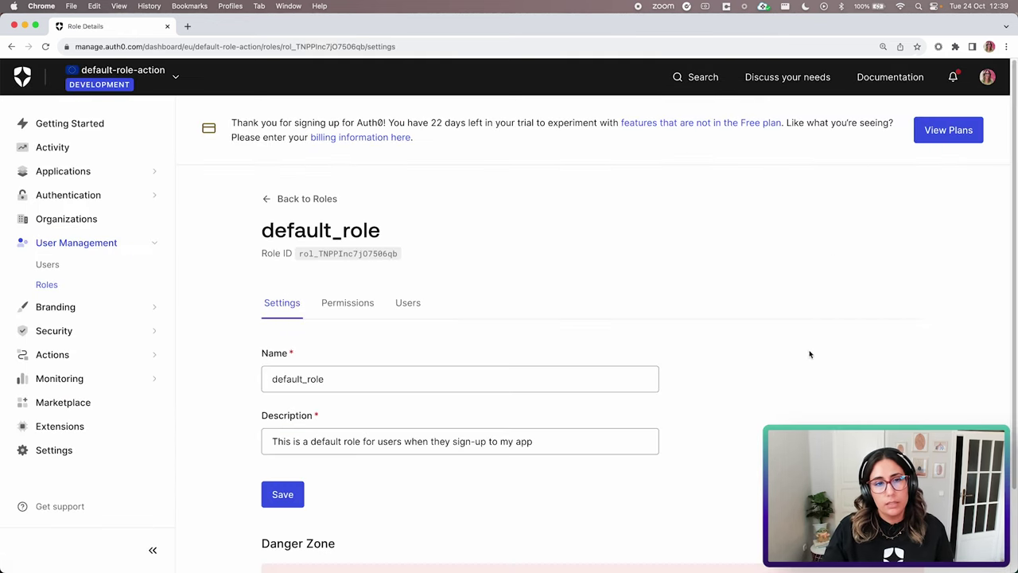
- Highlight the role ID on the default_role details page
{"action": "scroll", "coordinate": [828, 255], "scroll_direction": "down", "scroll_amount": 2}
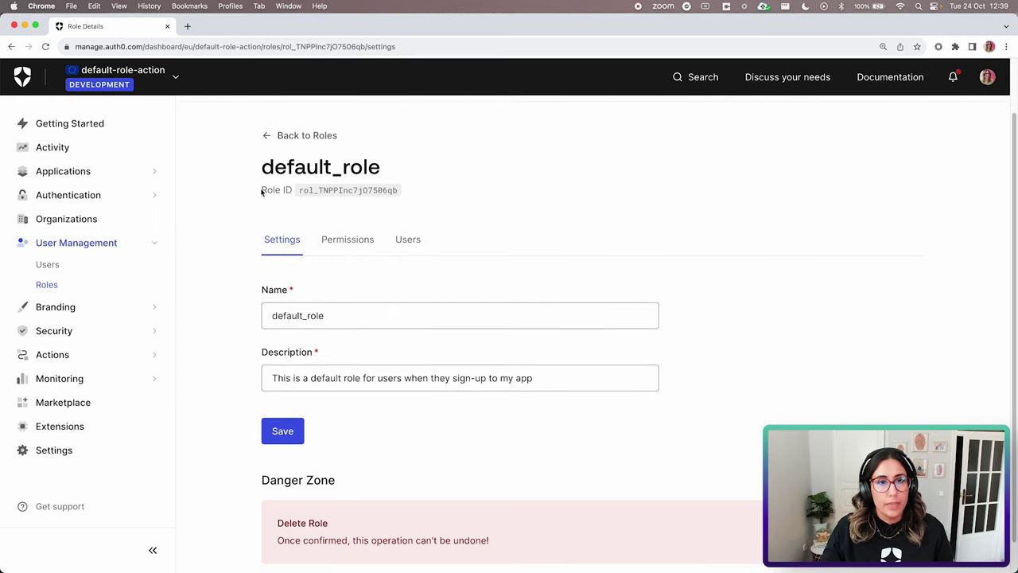
{"action": "left_click_drag", "start_coordinate": [261, 191], "coordinate": [309, 185]}
{"action": "left_click_drag", "start_coordinate": [400, 193], "coordinate": [297, 191]}
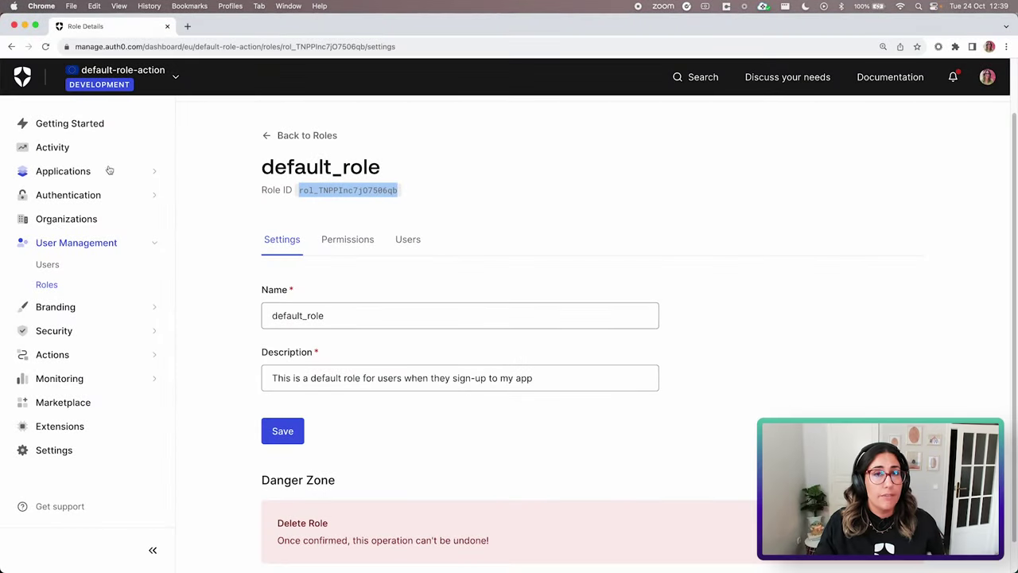
- Open the list of APIs that the Default Role Test API (Test Application) can be authorized for
{"action": "left_click", "coordinate": [89, 175]}
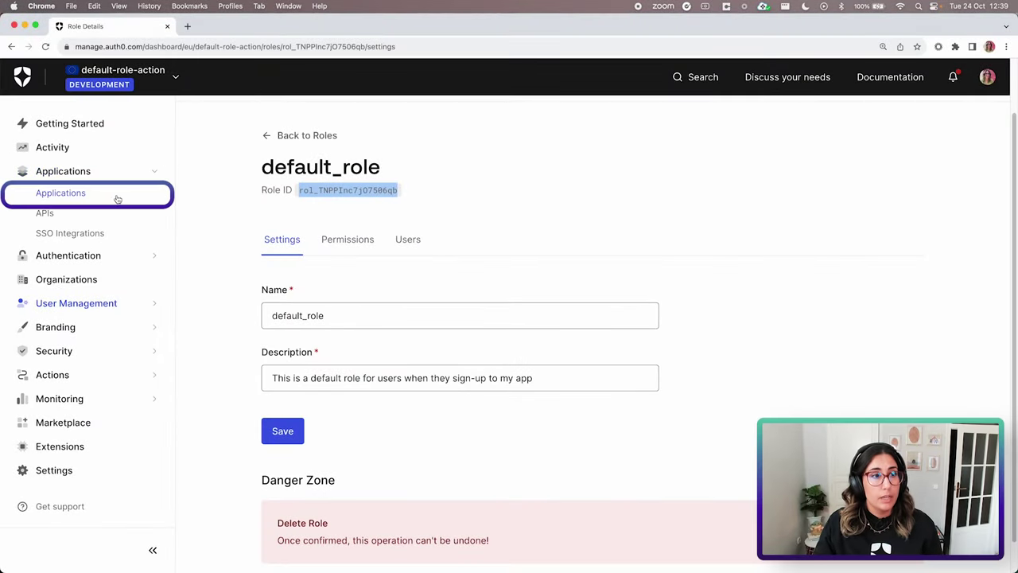
{"action": "left_click", "coordinate": [85, 194]}
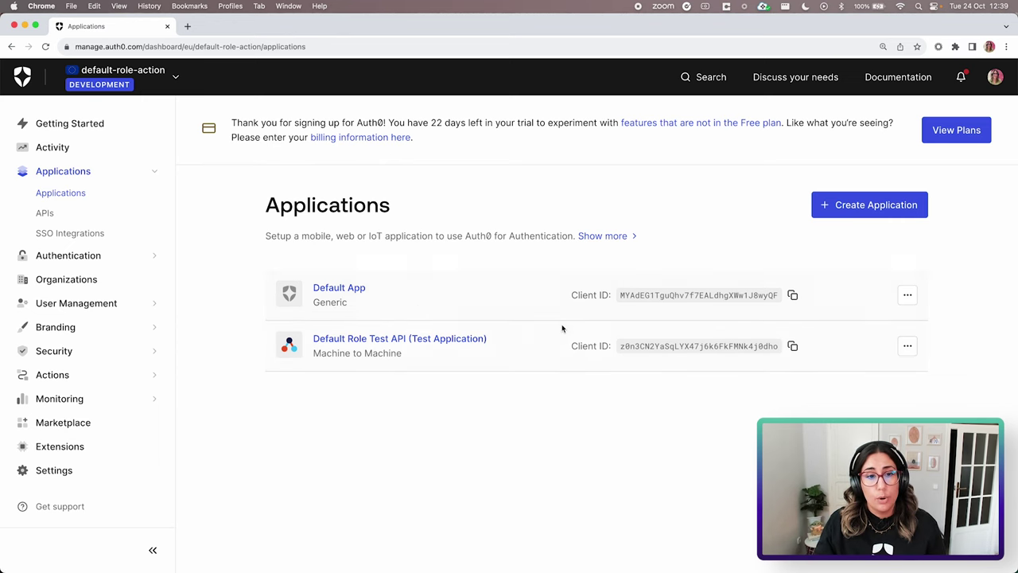
{"action": "left_click", "coordinate": [422, 339]}
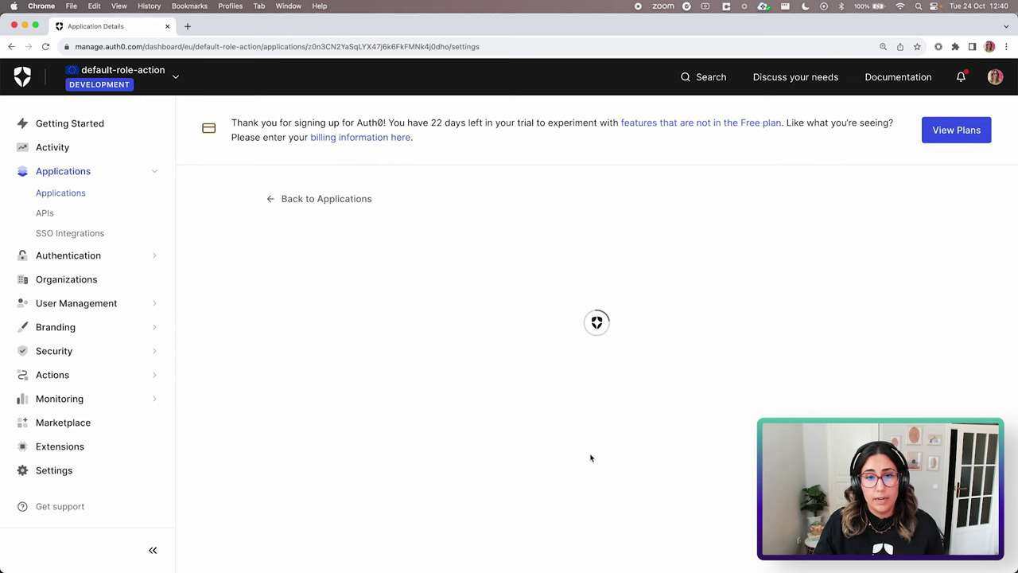
{"action": "left_click", "coordinate": [468, 305]}
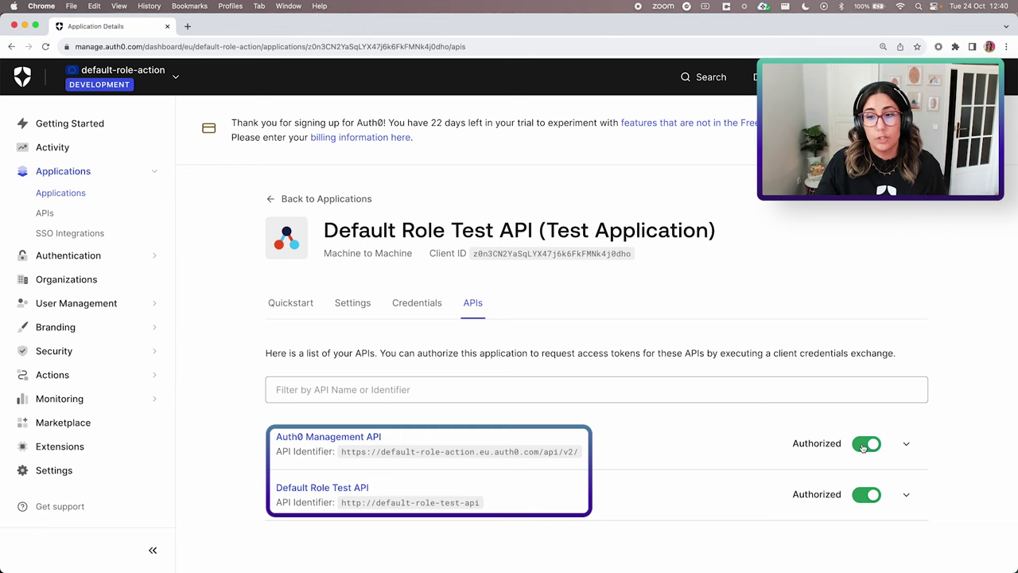
- Expand the Auth0 Management API entry and review the permissions granted to the test application
{"action": "left_click", "coordinate": [906, 443]}
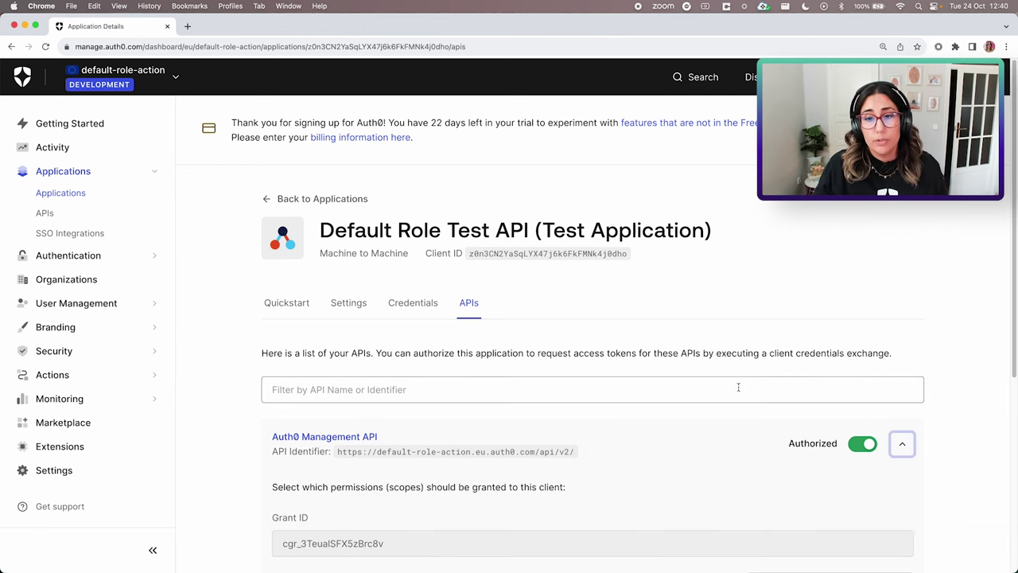
{"action": "scroll", "coordinate": [740, 388], "scroll_direction": "down", "scroll_amount": 5}
{"action": "scroll", "coordinate": [739, 391], "scroll_direction": "down", "scroll_amount": 2}
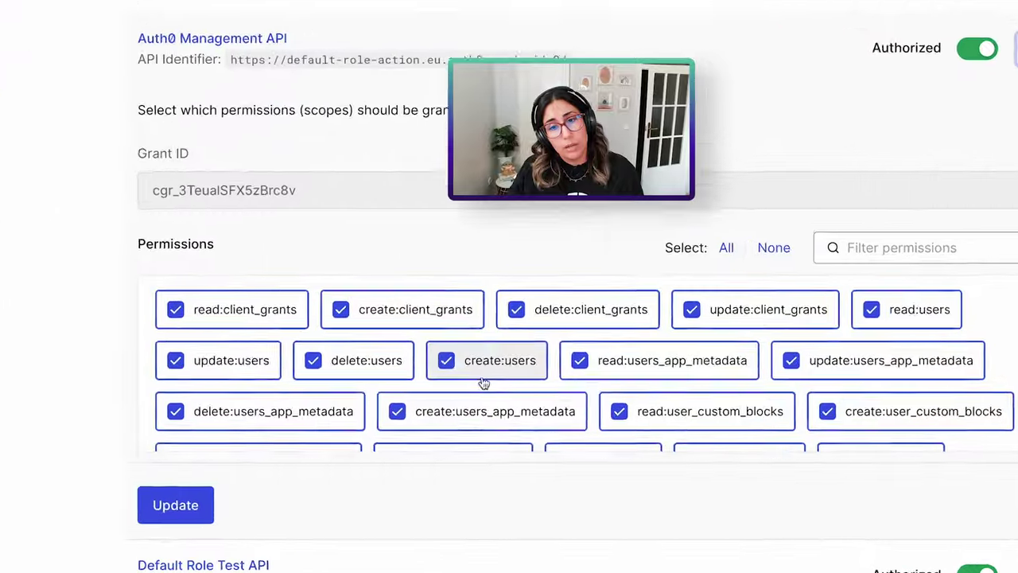
{"action": "scroll", "coordinate": [547, 406], "scroll_direction": "down", "scroll_amount": 5}
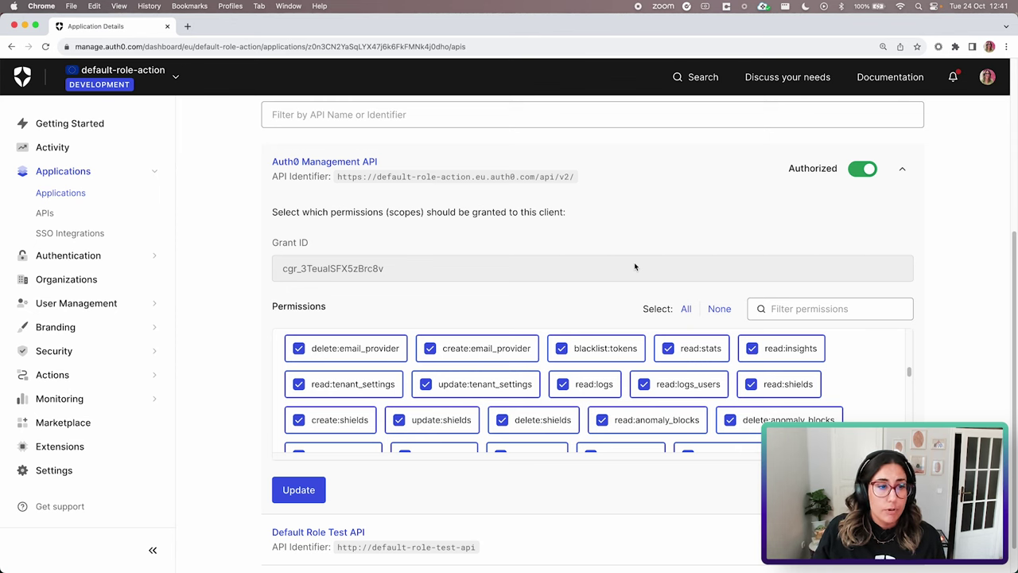
- Open the Flows overview for Actions and its linked documentation about flows
{"action": "left_click", "coordinate": [58, 375]}
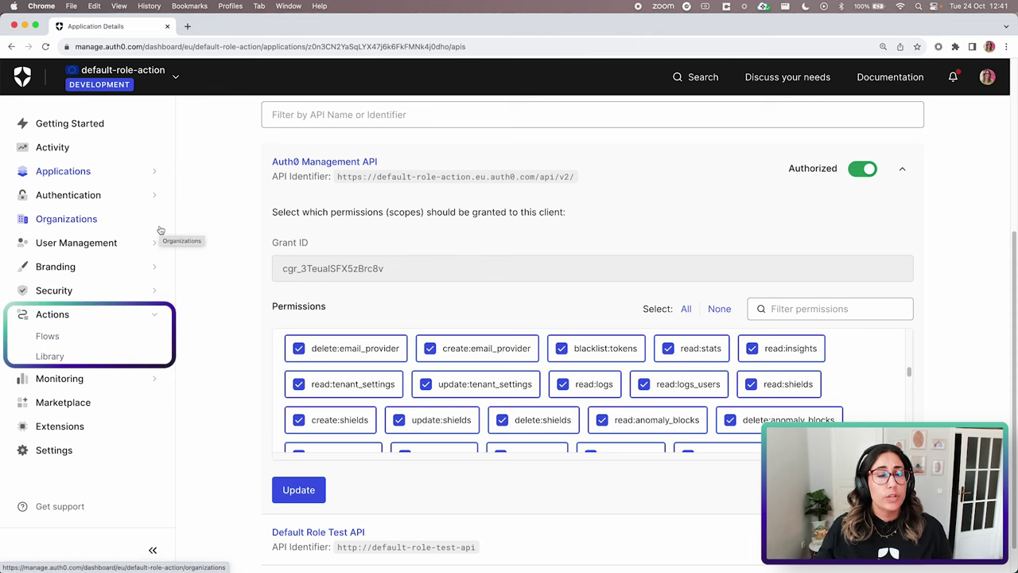
{"action": "left_click", "coordinate": [43, 336]}
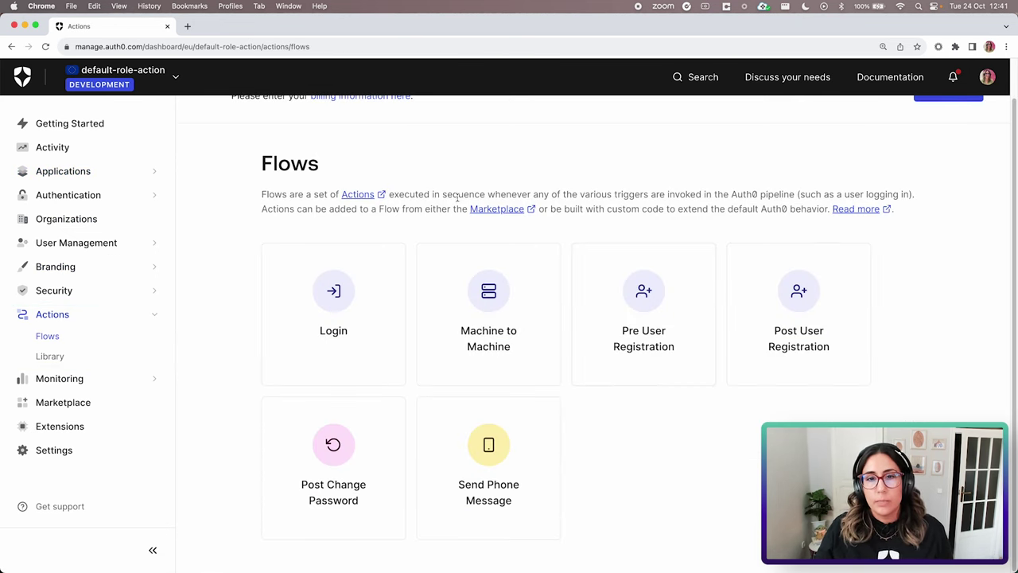
{"action": "left_click", "coordinate": [865, 210]}
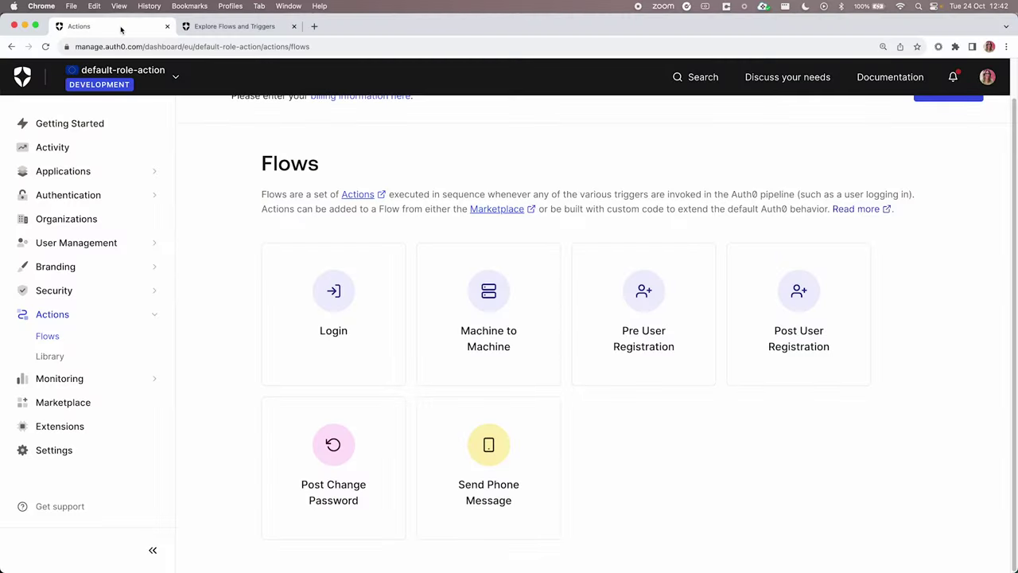
- Read the Explore Flows and Triggers documentation, comparing when each flow runs, its triggers, execution type and example uses
{"action": "left_click", "coordinate": [203, 26]}
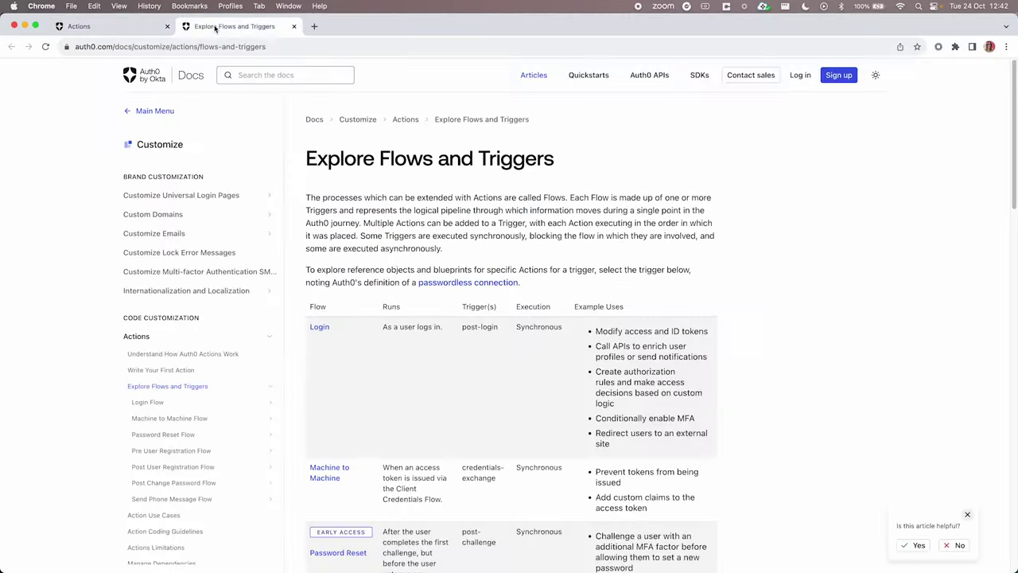
{"action": "scroll", "coordinate": [614, 291], "scroll_direction": "down", "scroll_amount": 2}
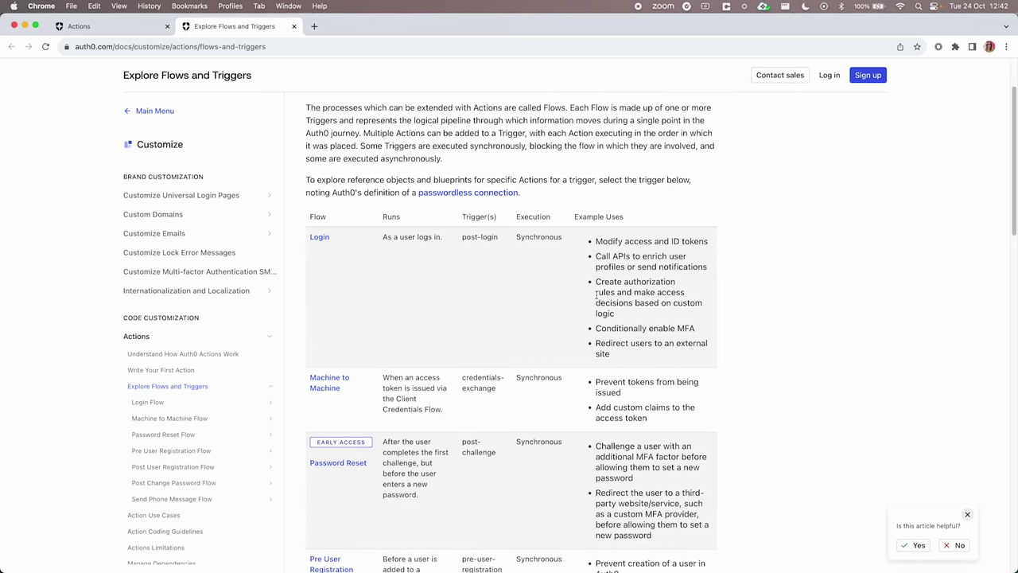
{"action": "scroll", "coordinate": [511, 350], "scroll_direction": "down", "scroll_amount": 2}
{"action": "scroll", "coordinate": [534, 257], "scroll_direction": "up", "scroll_amount": 2}
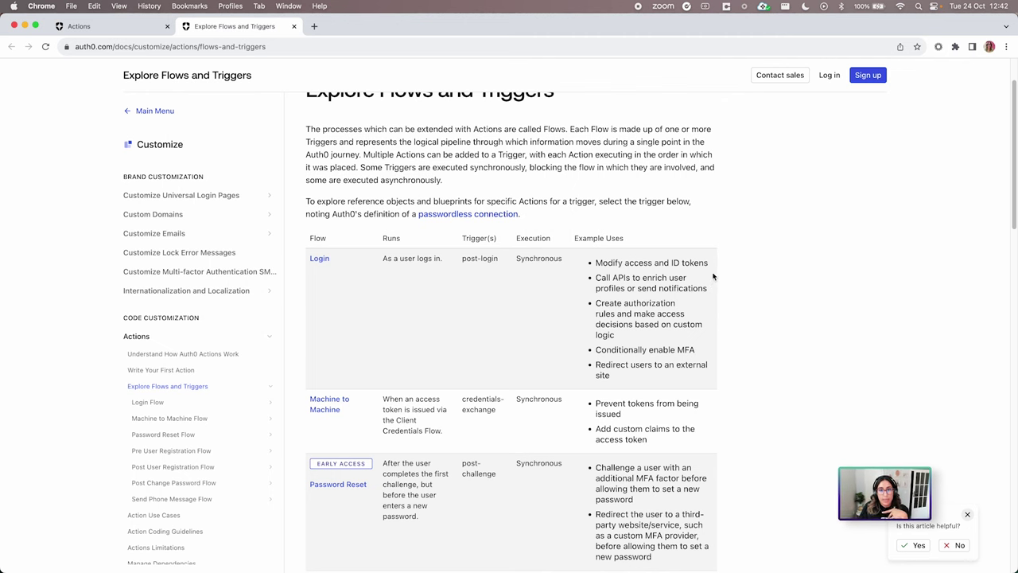
{"action": "scroll", "coordinate": [776, 303], "scroll_direction": "down", "scroll_amount": 2}
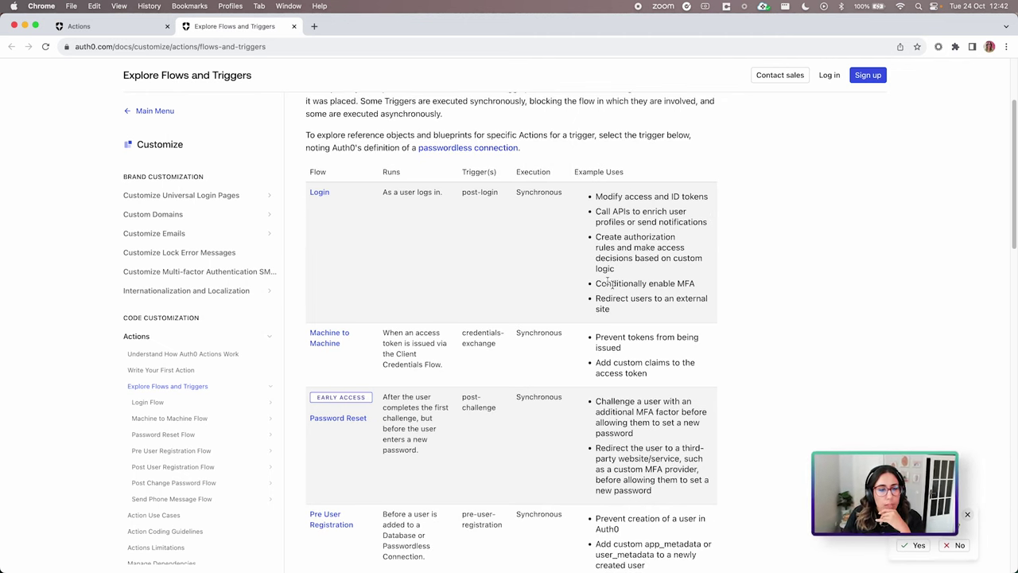
{"action": "scroll", "coordinate": [438, 264], "scroll_direction": "down", "scroll_amount": 8}
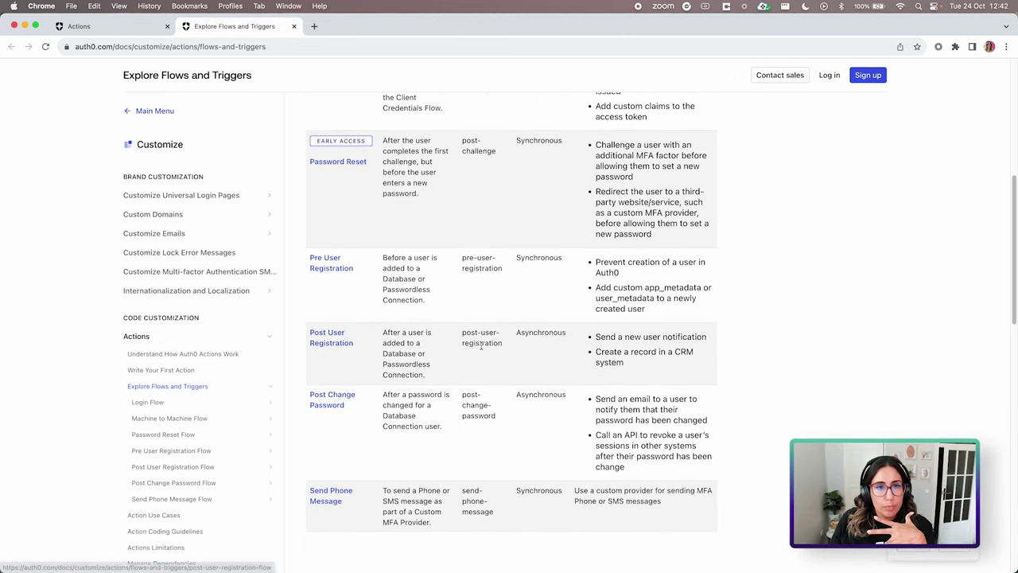
{"action": "scroll", "coordinate": [482, 366], "scroll_direction": "up", "scroll_amount": 5}
{"action": "scroll", "coordinate": [482, 364], "scroll_direction": "up", "scroll_amount": 2}
{"action": "scroll", "coordinate": [481, 364], "scroll_direction": "down", "scroll_amount": 7}
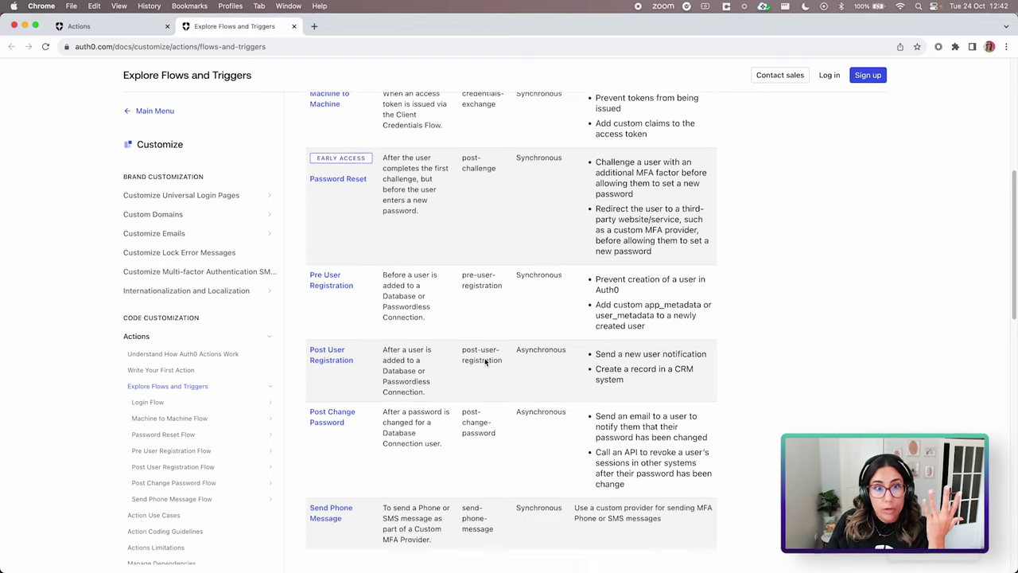